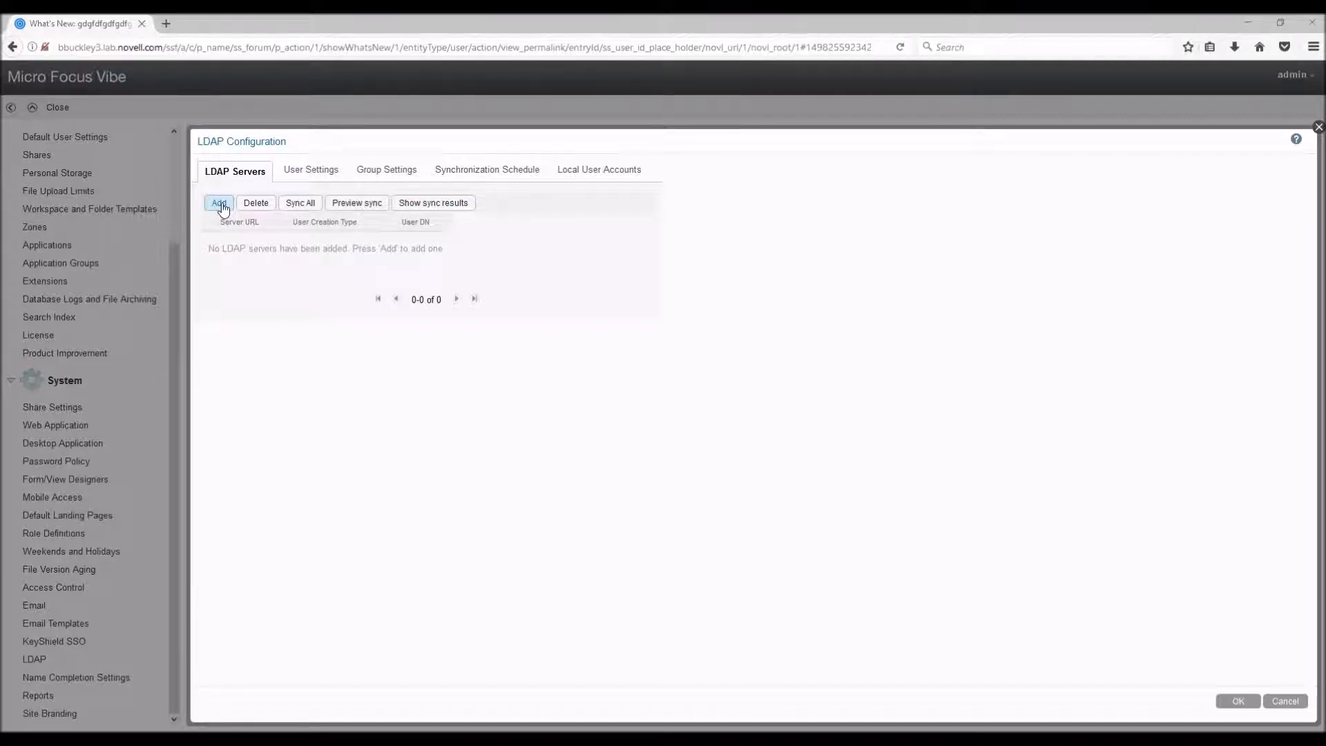
- Add an eDirectory LDAP server with GUID as Guid attribute, users created as Internal Users, and cn as Vibe account name attribute
click(220, 204)
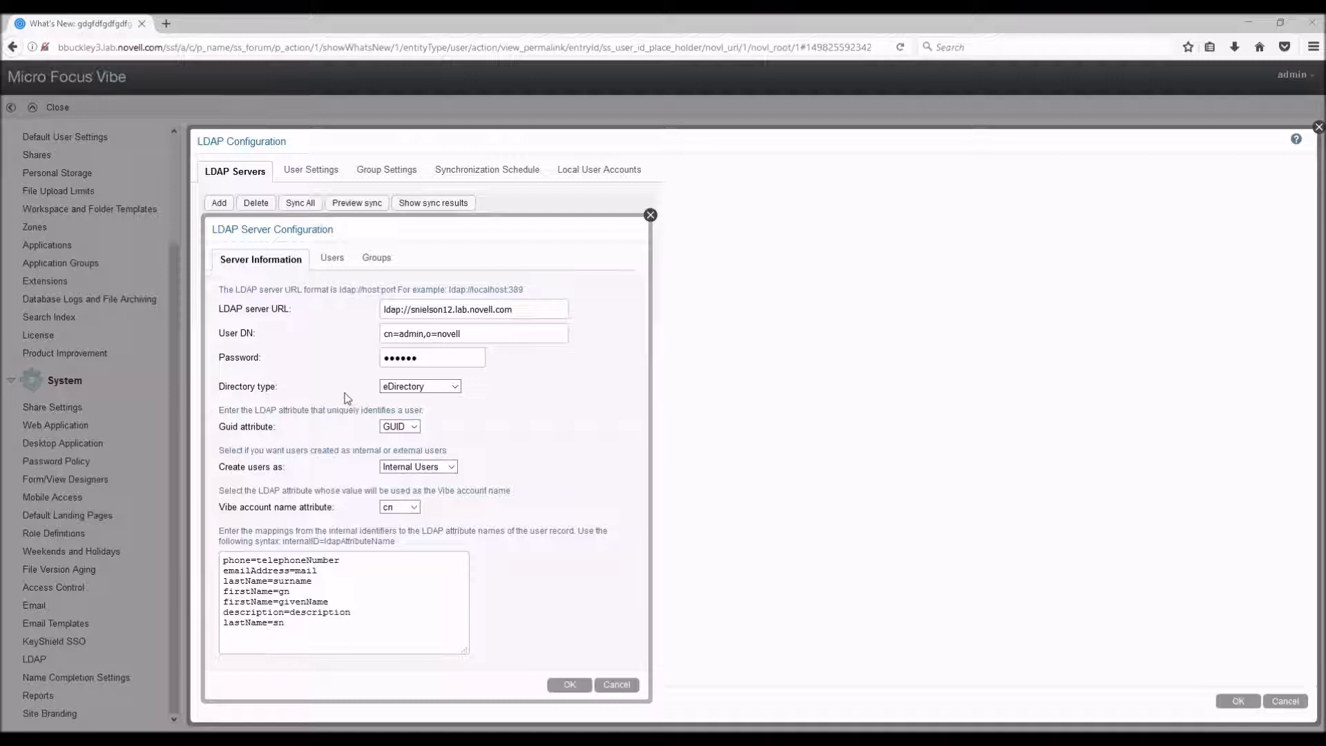
click(414, 427)
click(452, 469)
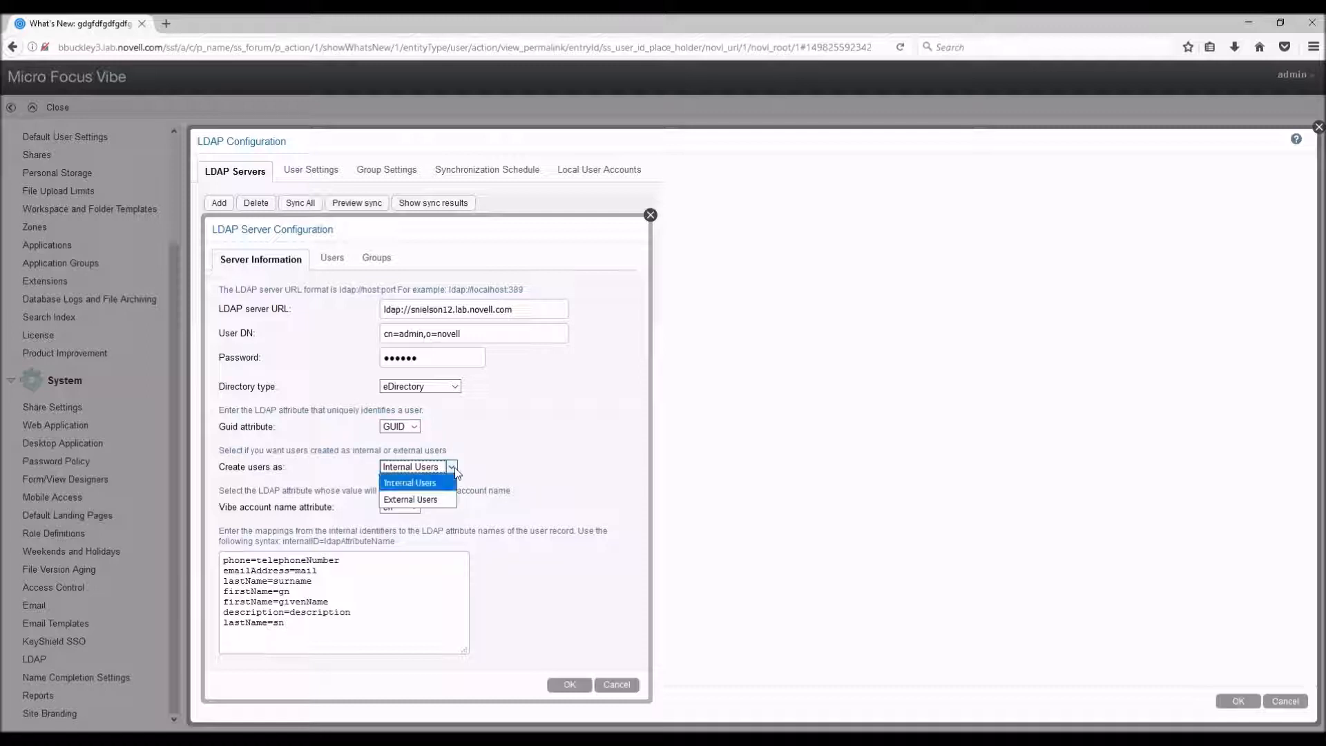
click(453, 469)
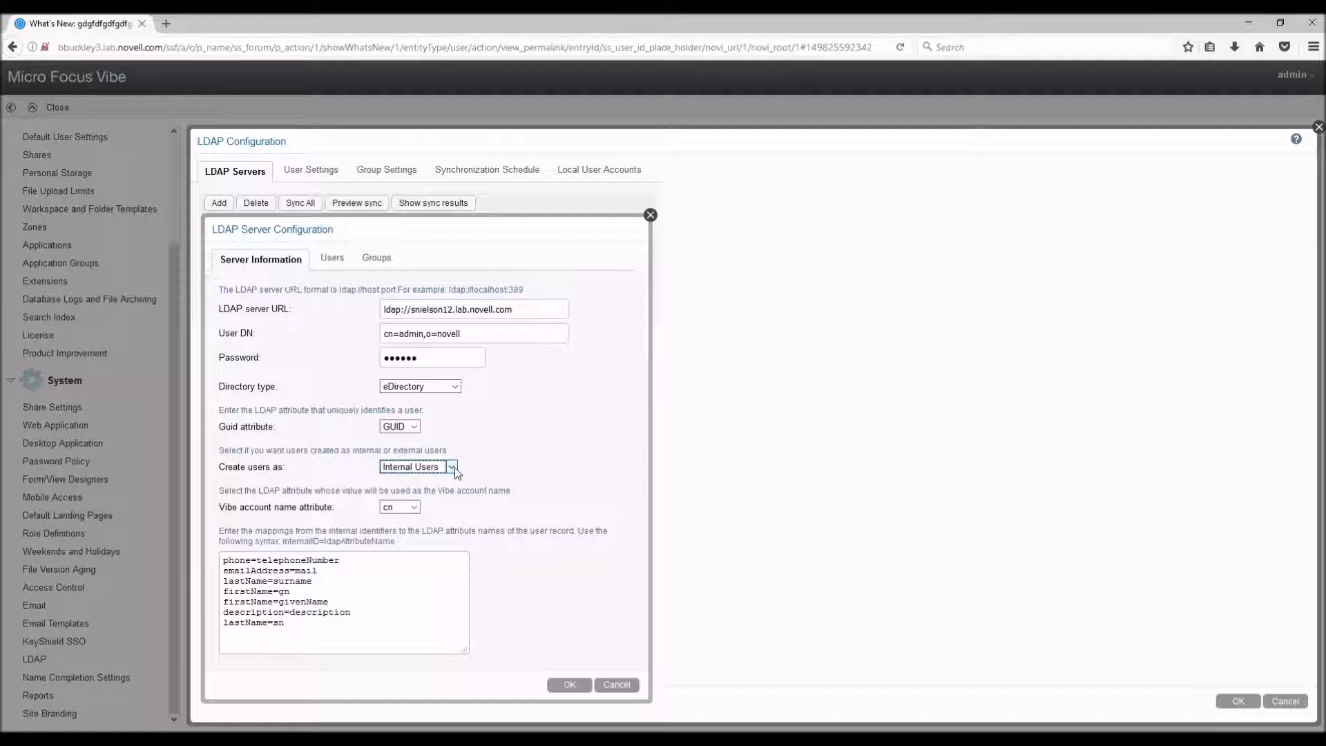
click(414, 508)
click(417, 507)
click(302, 624)
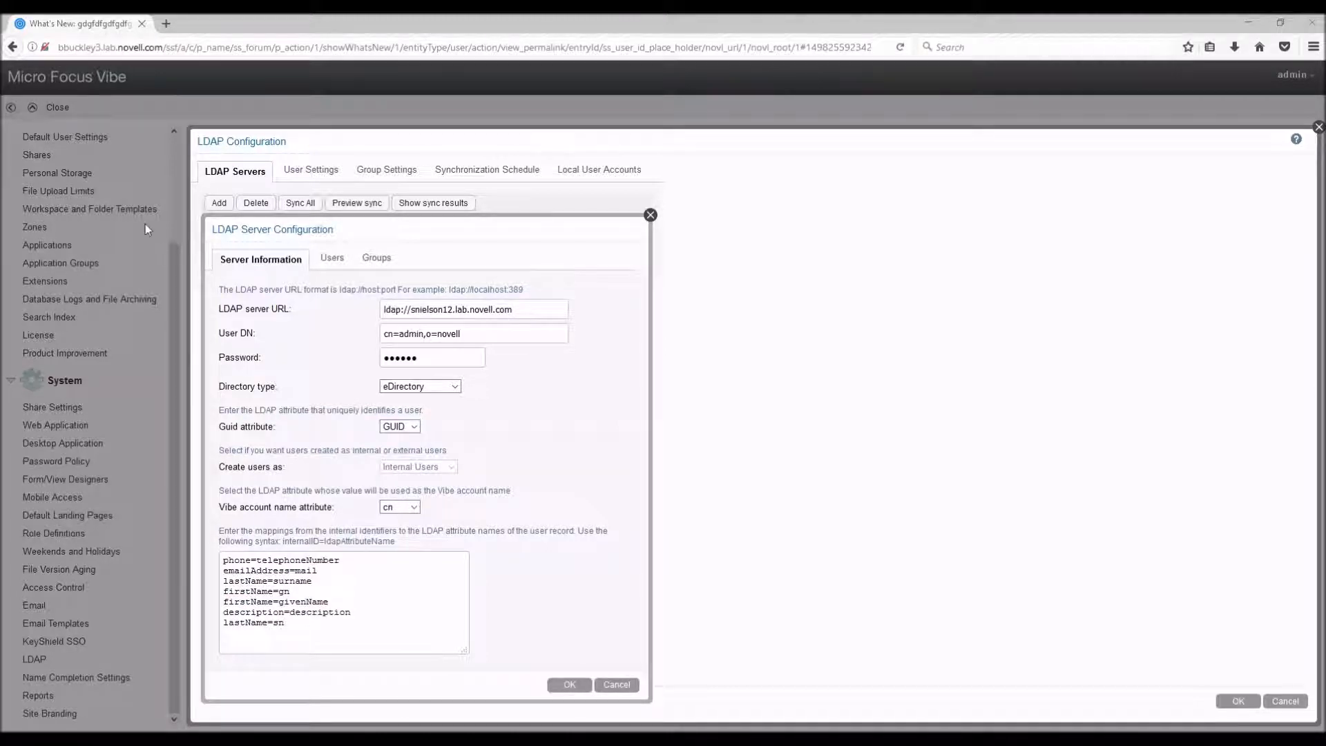
- Add a user search to the LDAP server with base DN ou=users,o=novell and subtree searching enabled
click(332, 257)
click(235, 291)
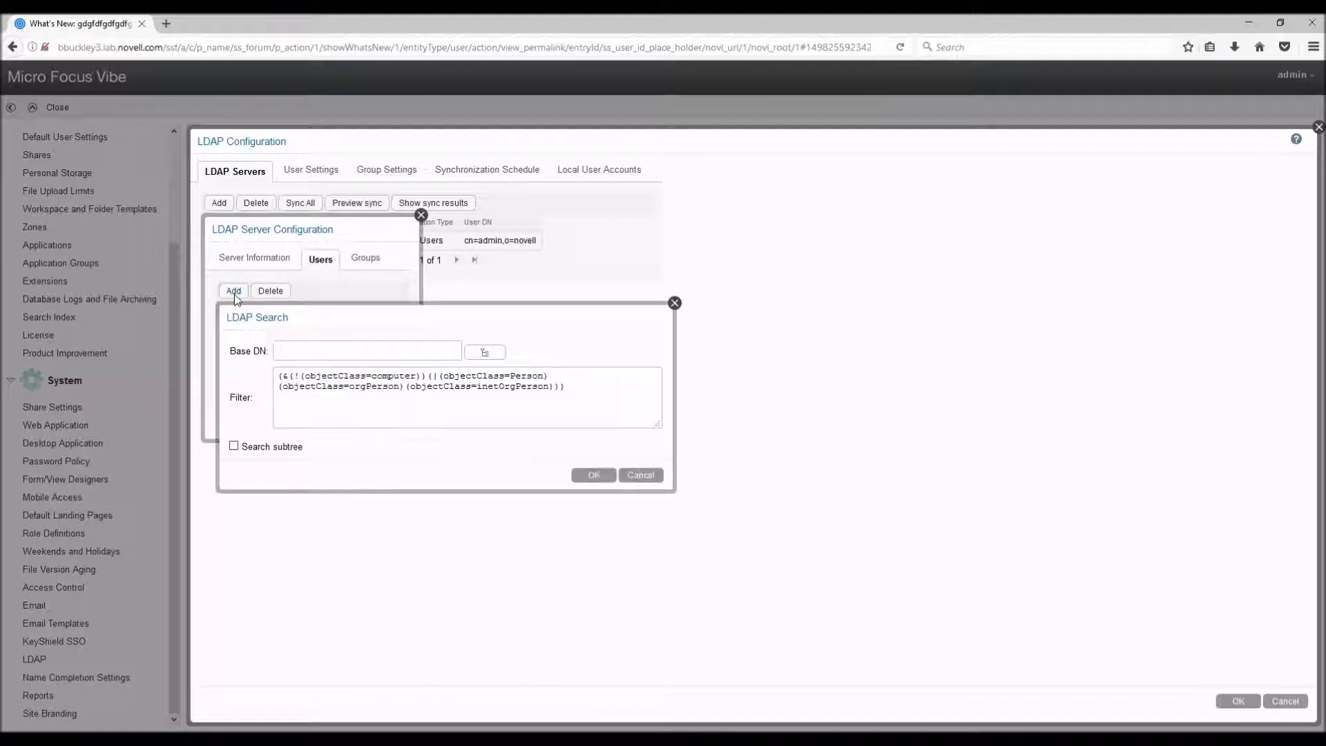
click(482, 352)
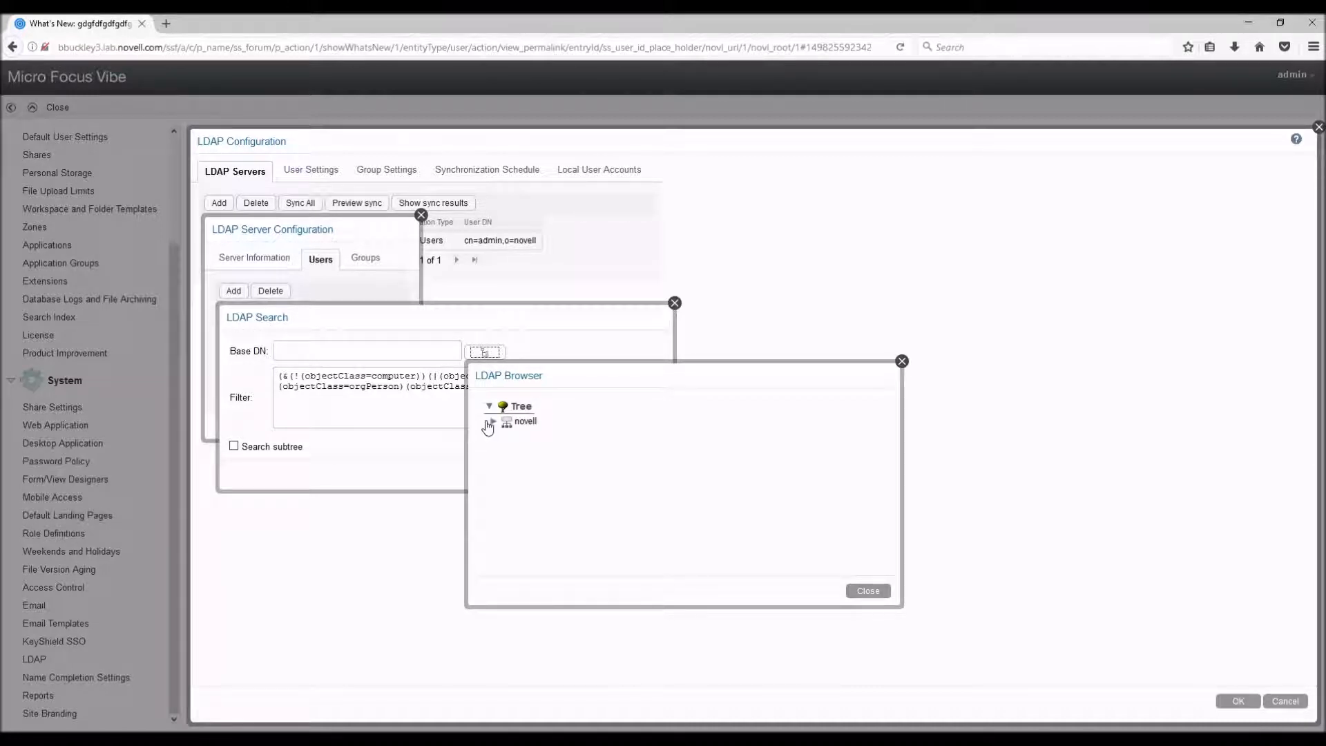
click(493, 422)
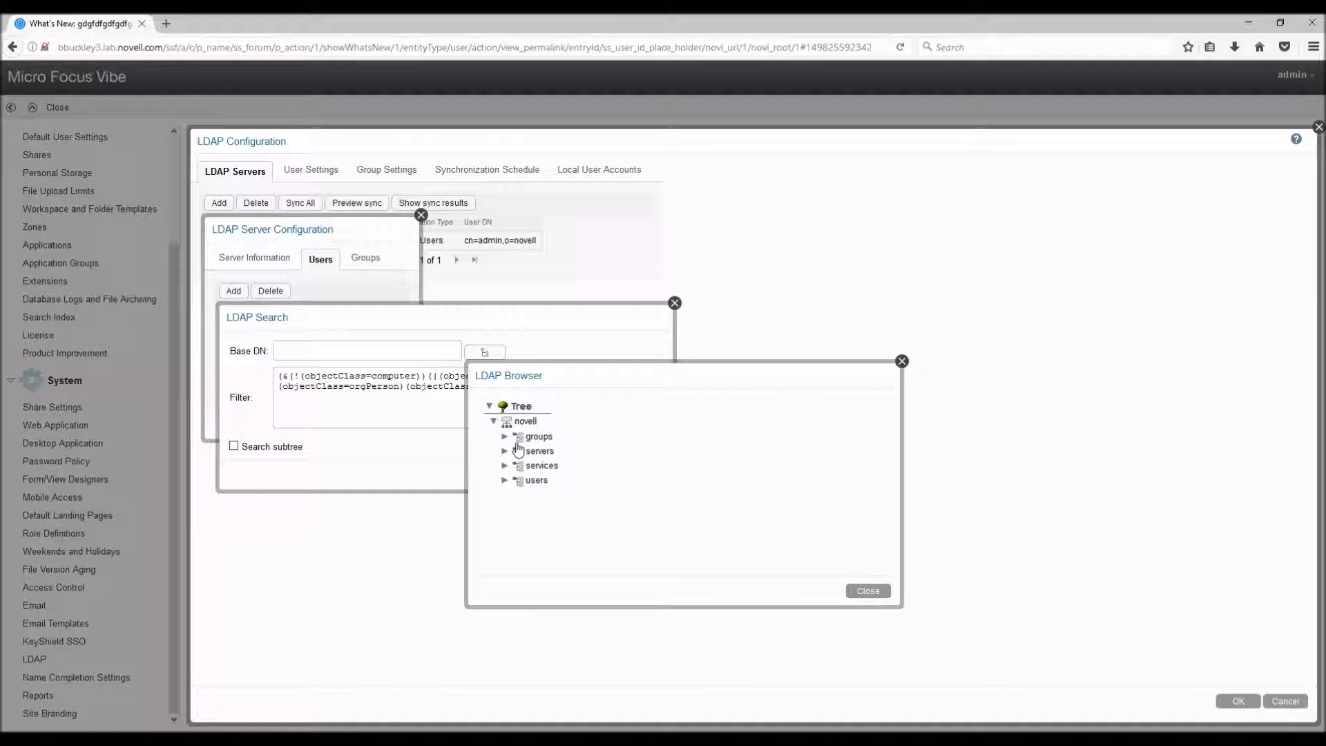
click(536, 480)
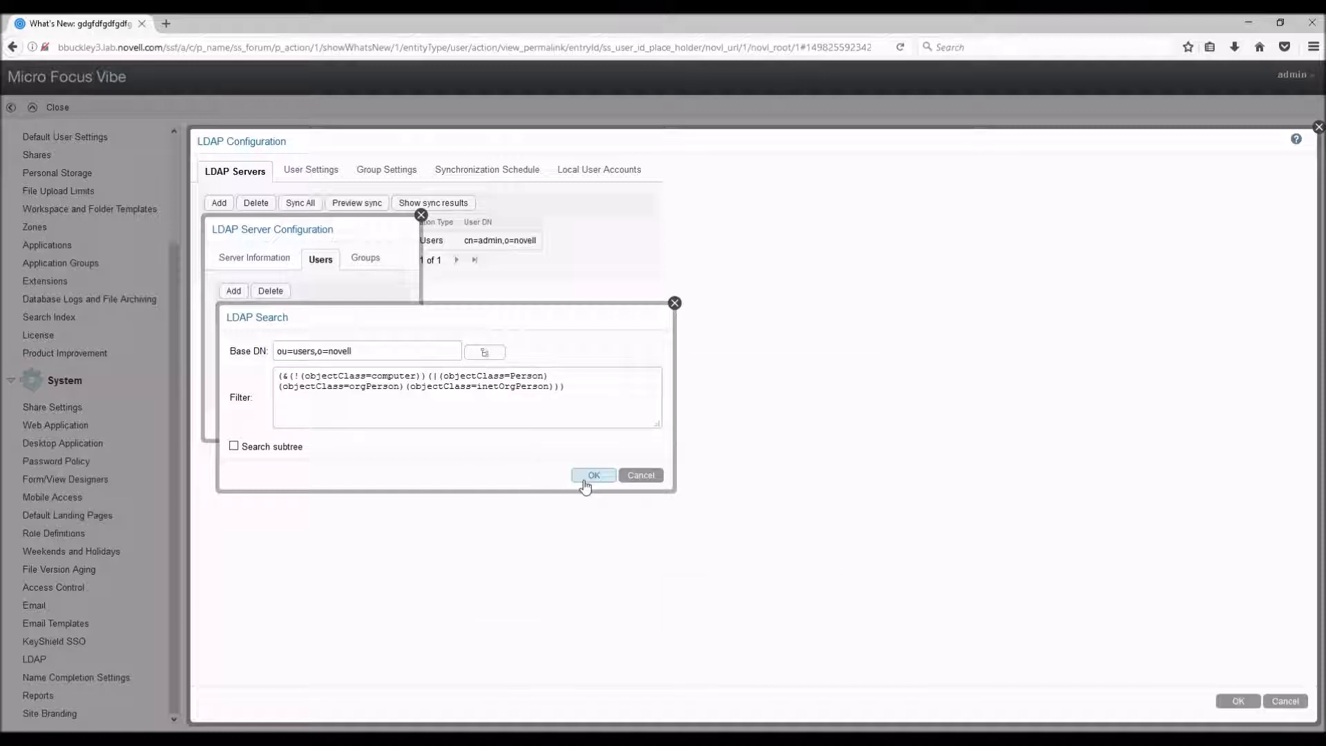
click(234, 446)
click(593, 480)
- Add a group search with base DN ou=users,o=novell and subtree searching enabled, and save the LDAP server configuration
click(347, 263)
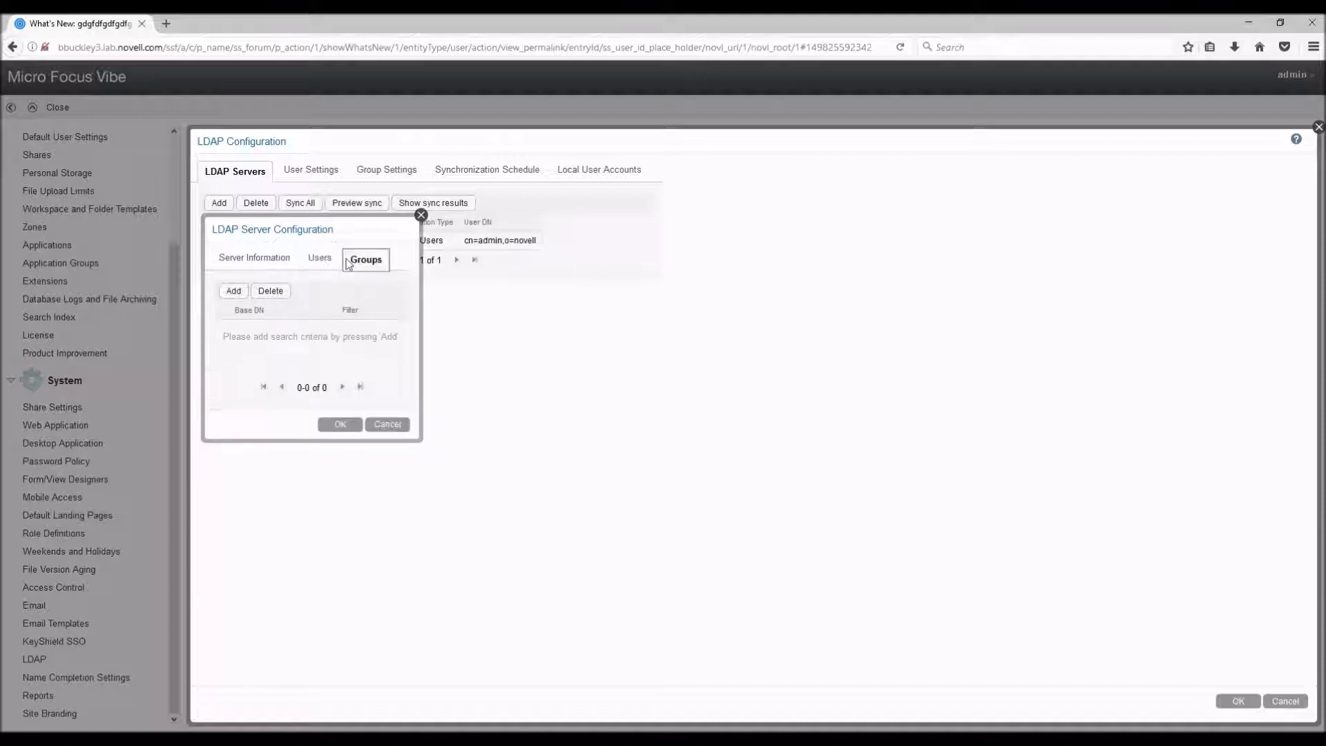
click(233, 291)
click(486, 353)
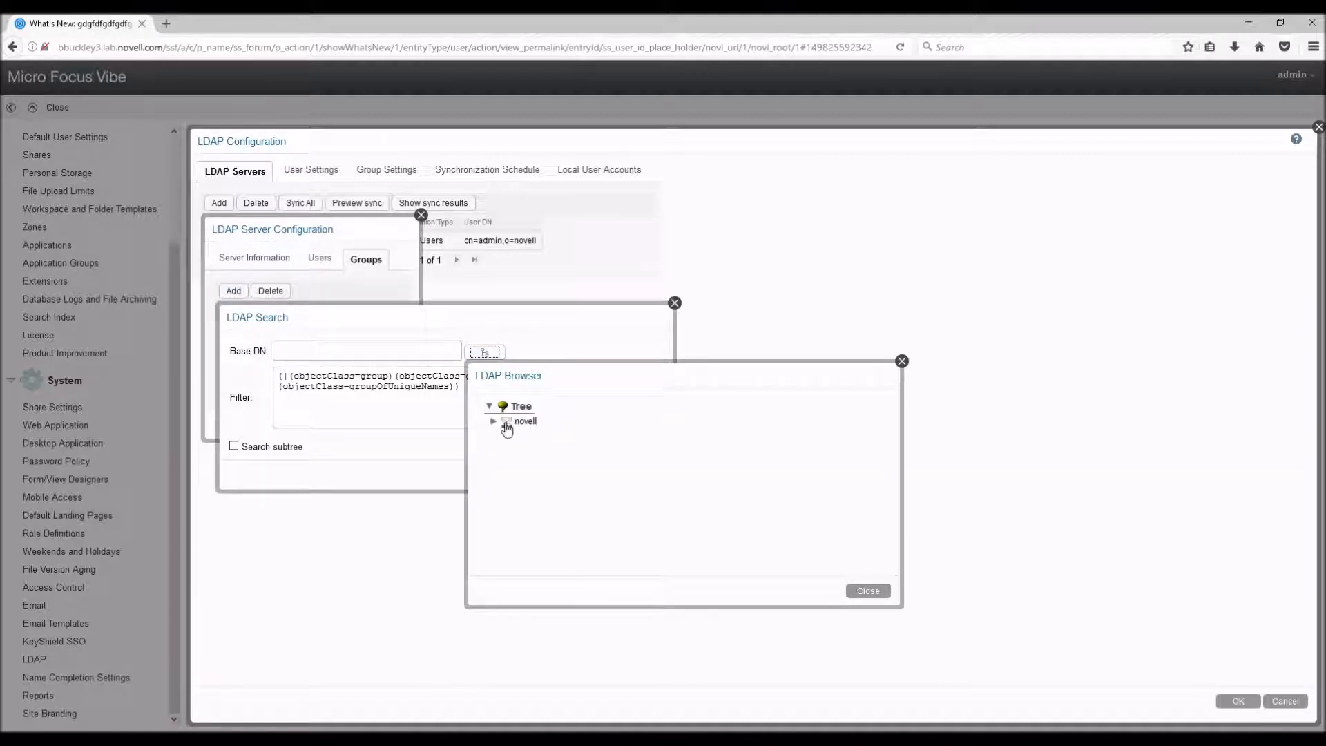
click(493, 421)
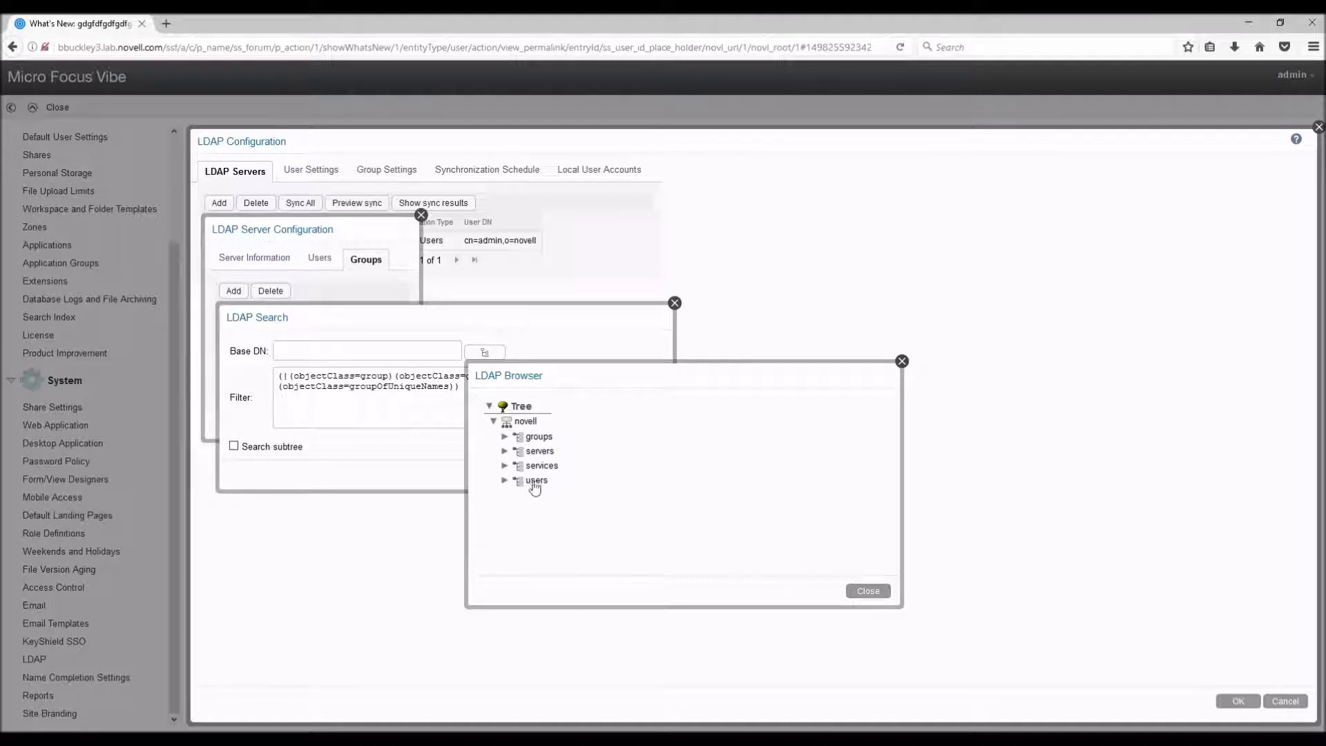
click(537, 481)
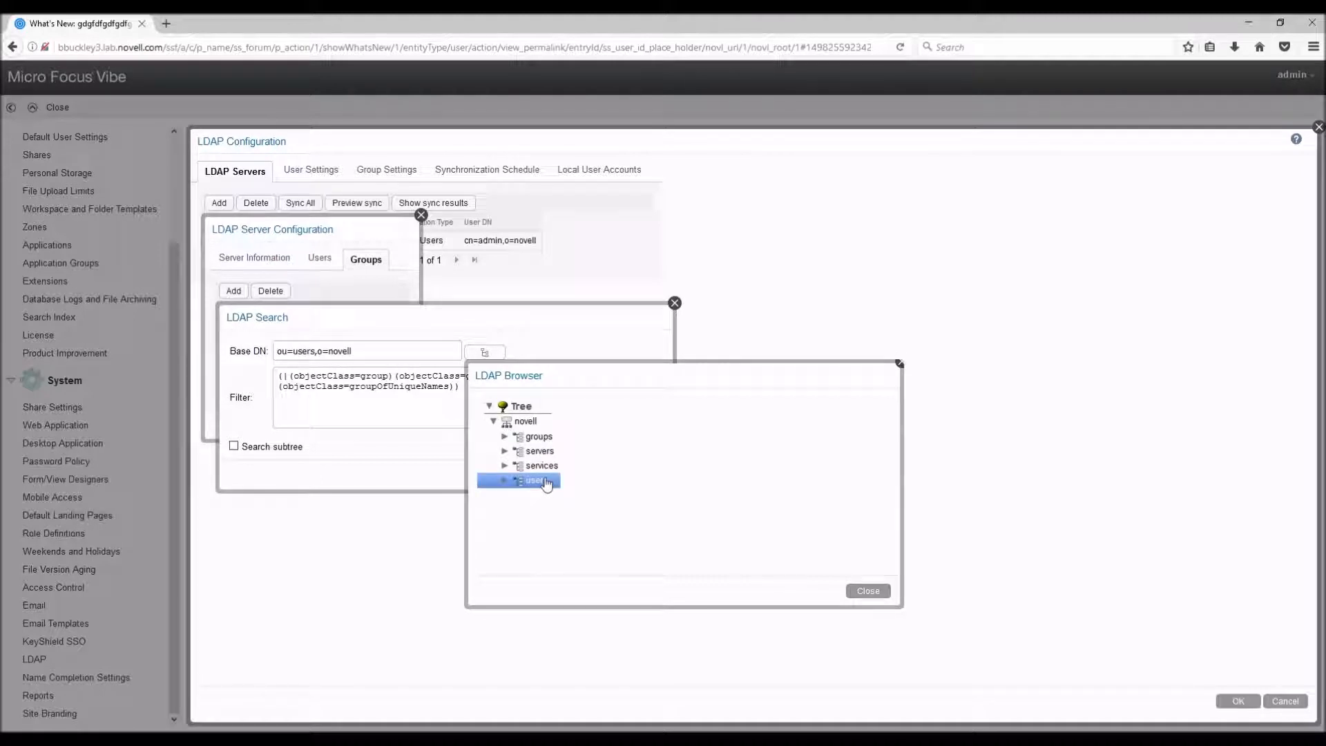
click(234, 446)
click(593, 475)
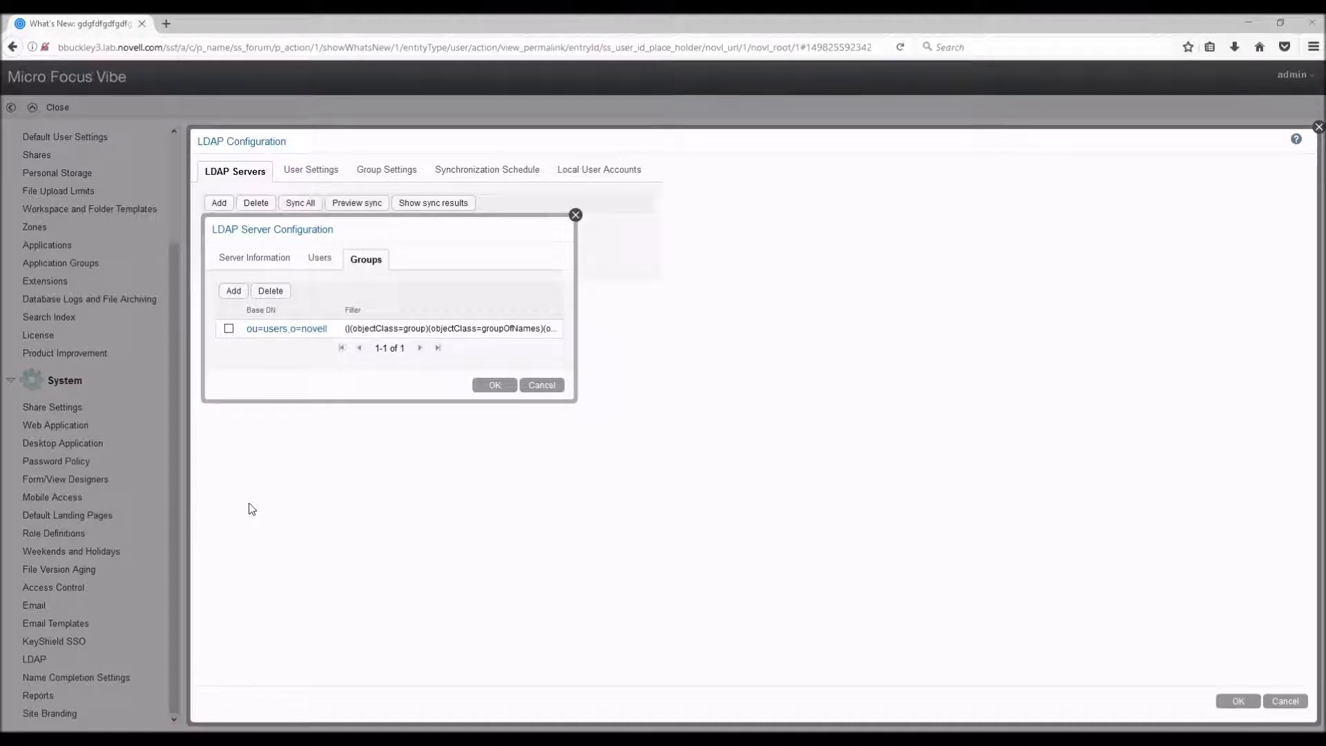
click(279, 260)
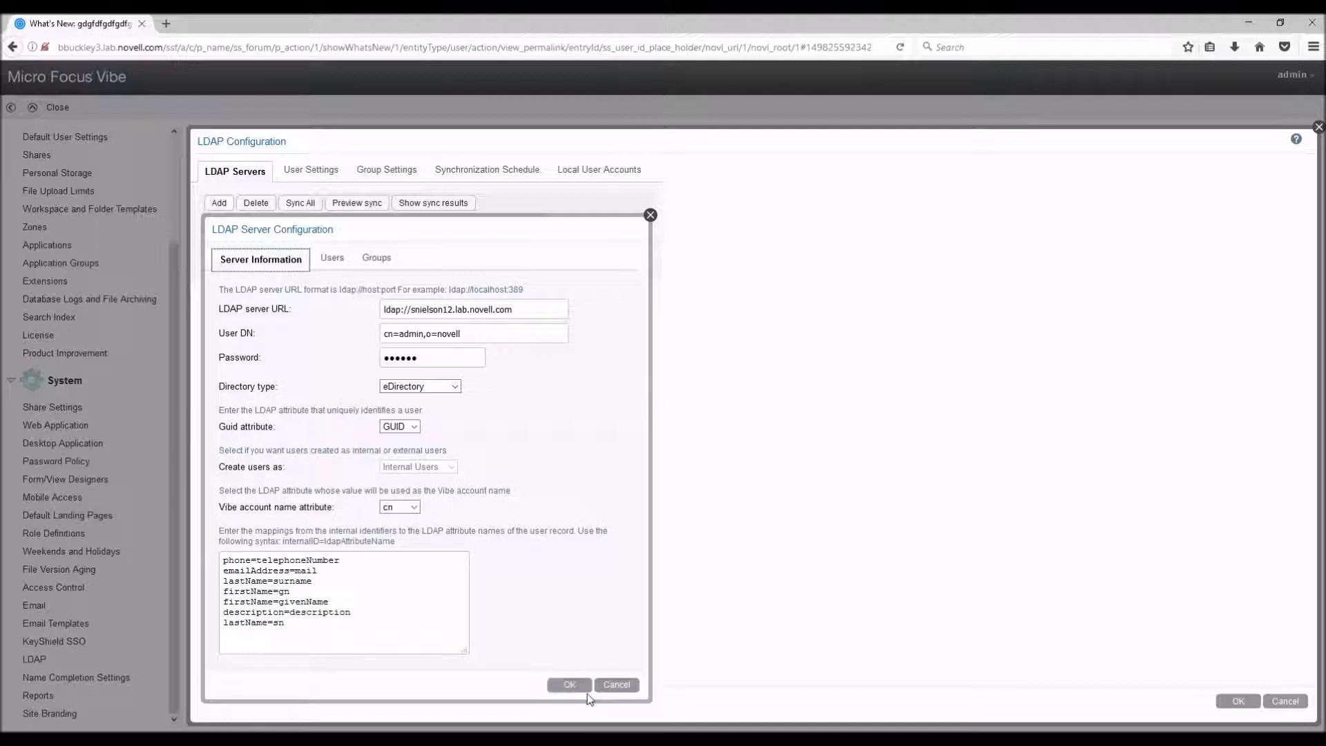
click(582, 686)
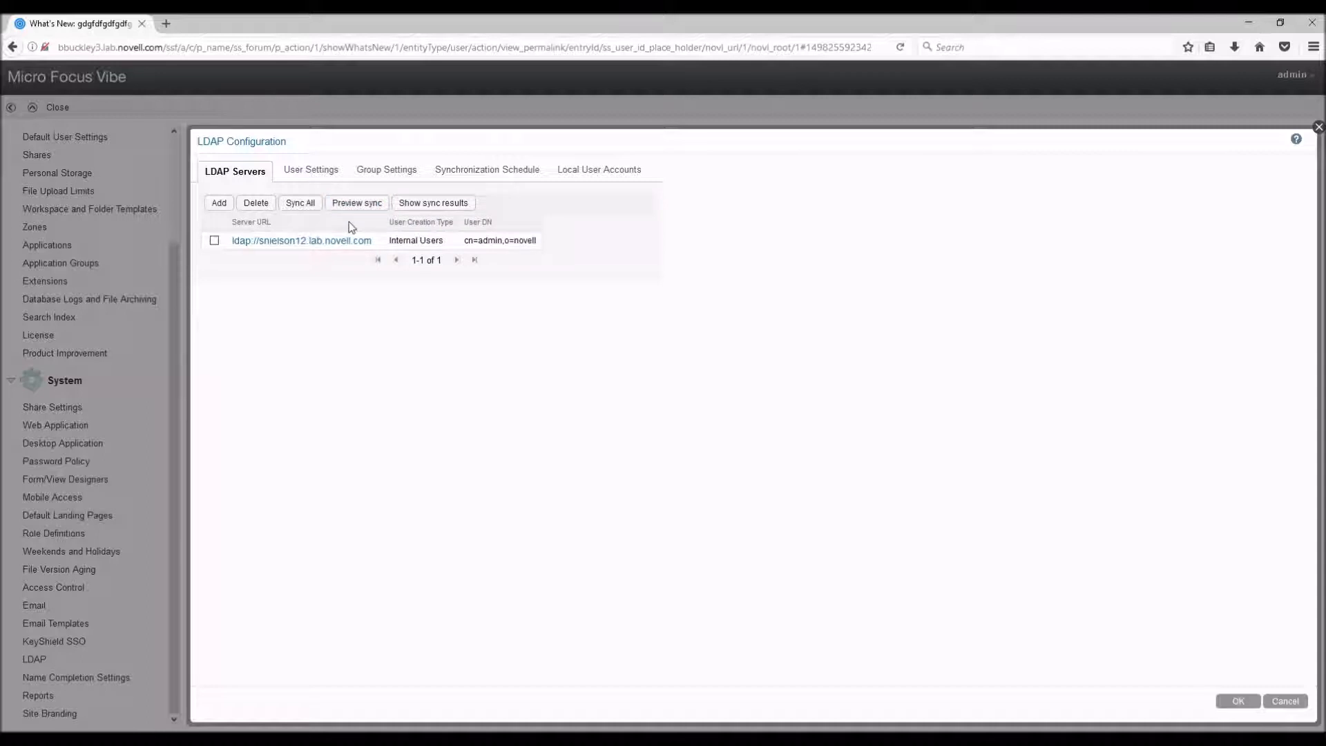
- Select the new LDAP server, run Sync All, and close the sync results and the LDAP configuration
click(214, 240)
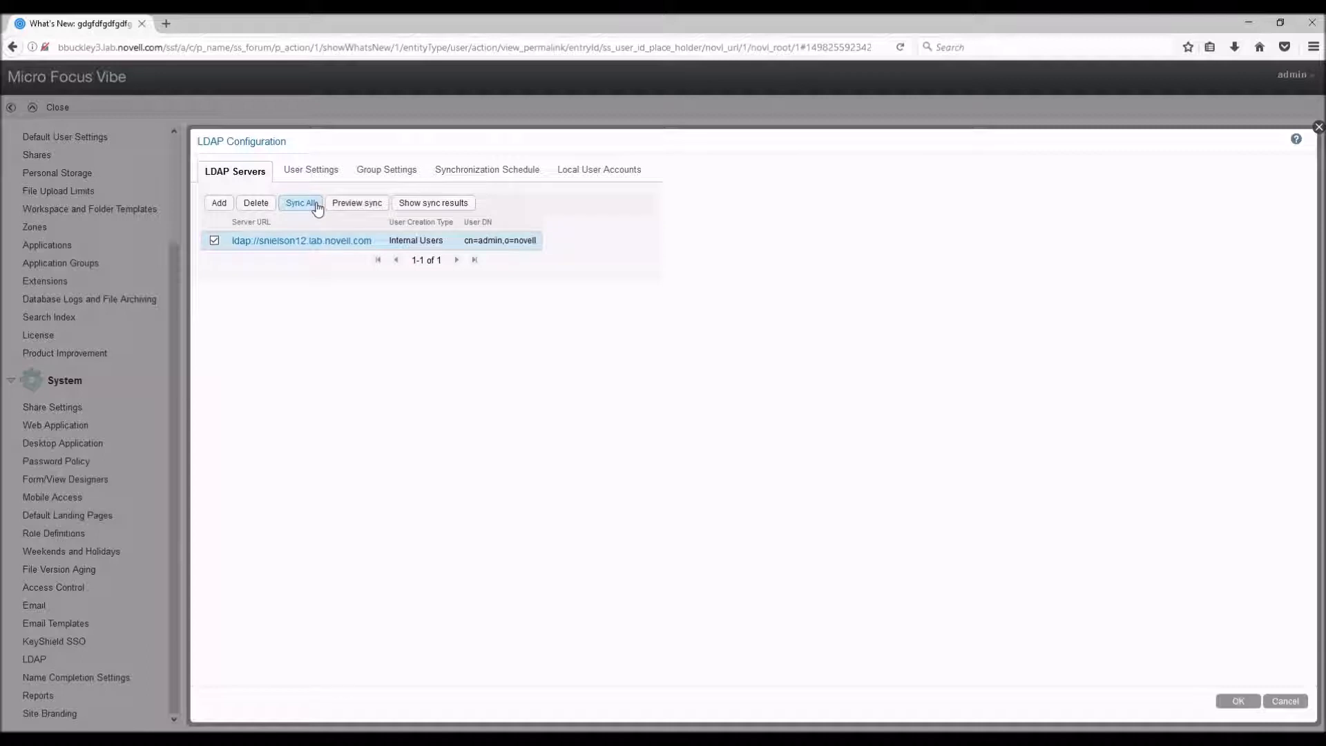
click(317, 205)
click(736, 330)
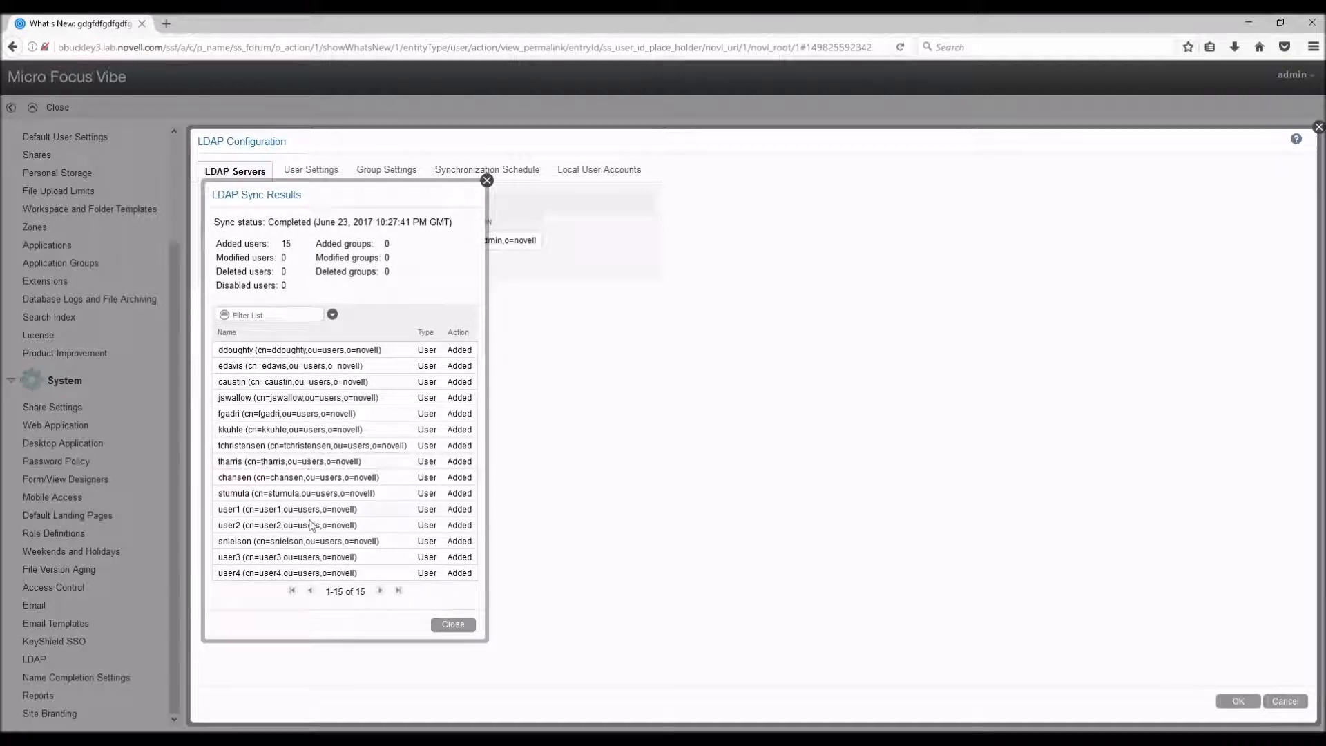
click(456, 624)
click(1287, 701)
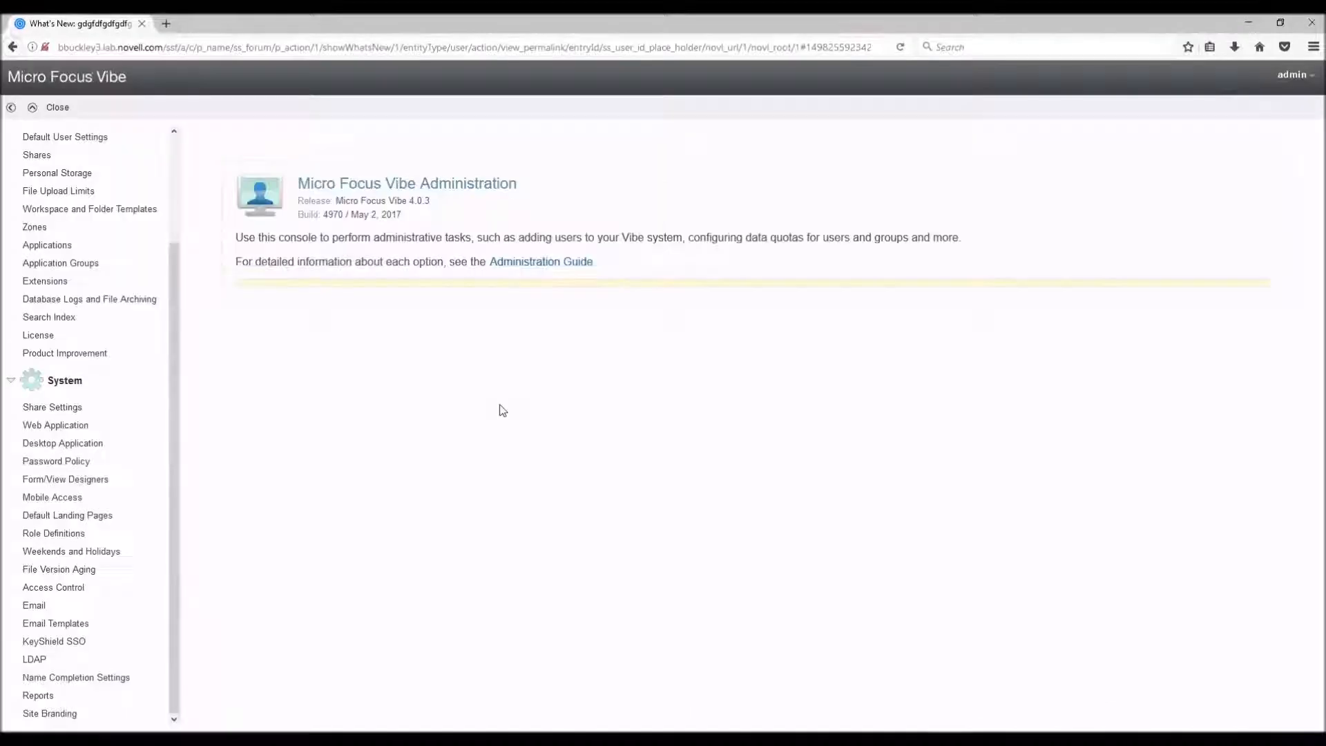
- Reopen the LDAP configuration and review the user settings, group settings, synchronization schedule and local user account options
scroll(90, 361, up, 3)
click(35, 191)
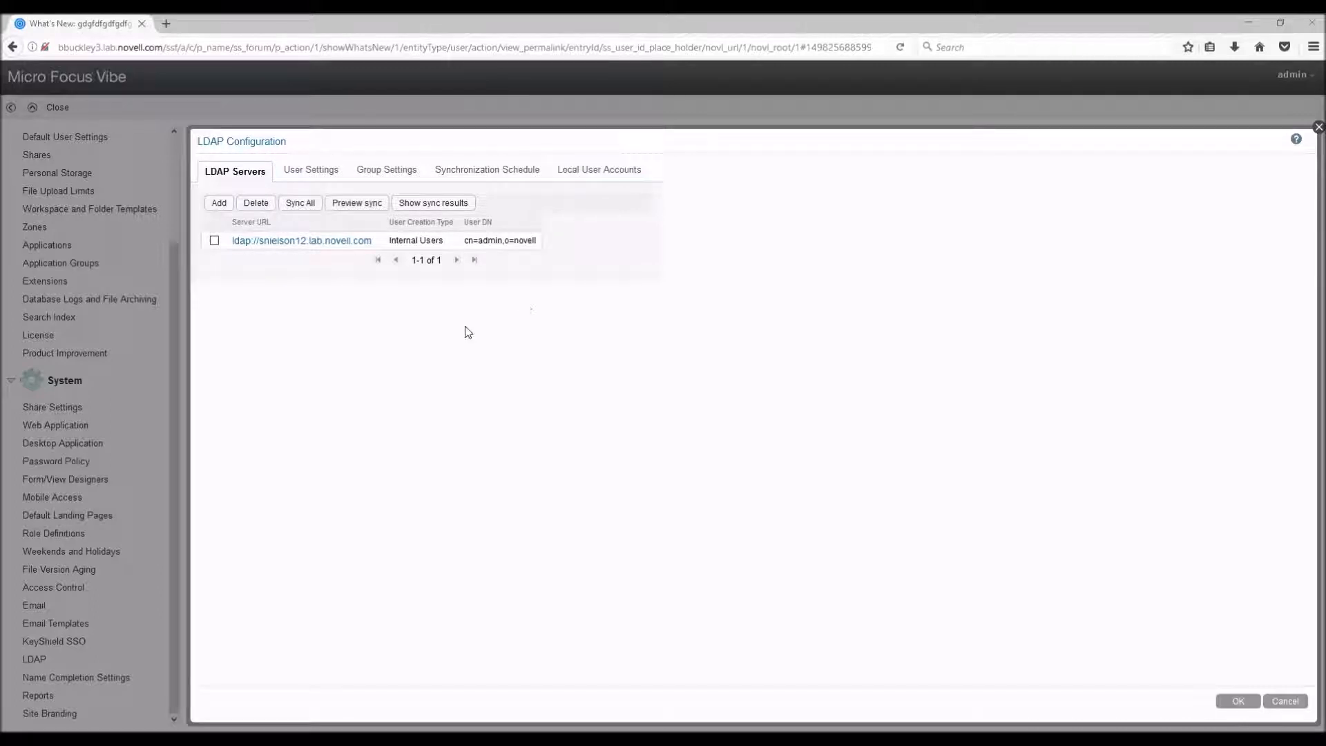
click(306, 167)
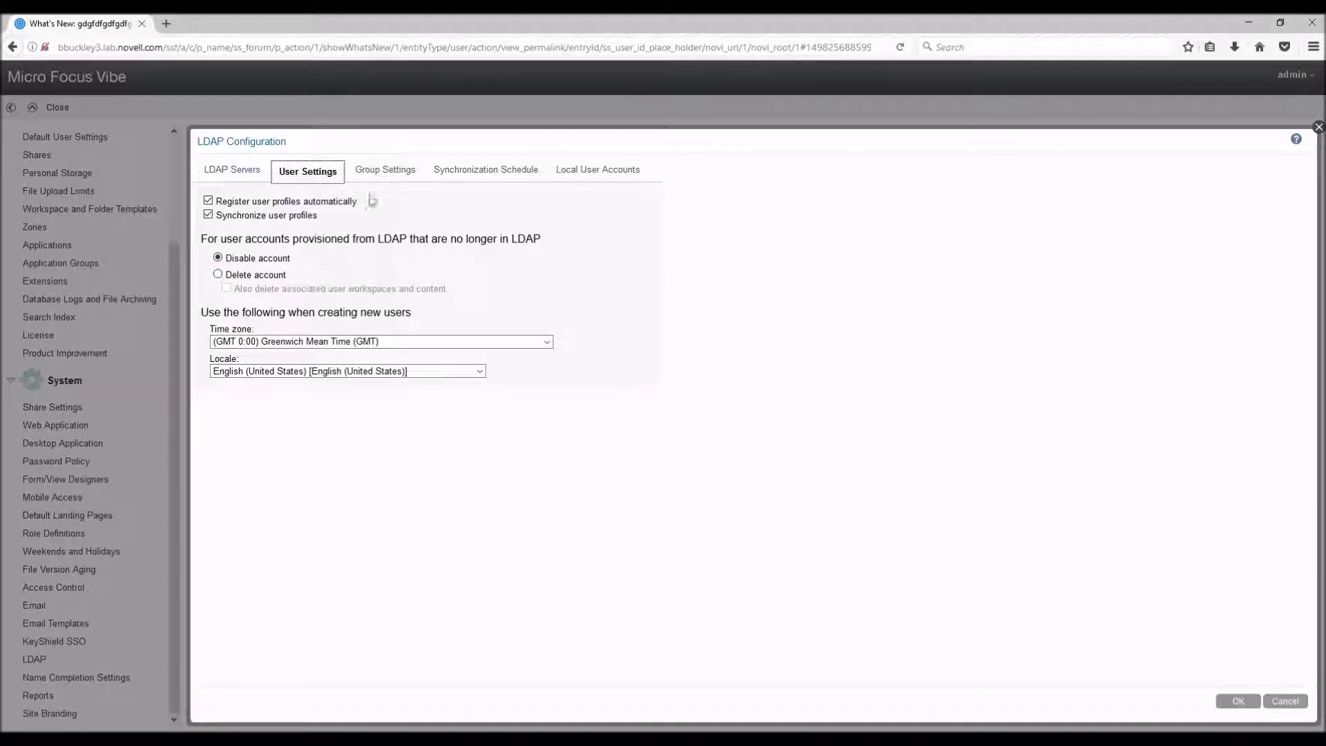
click(387, 174)
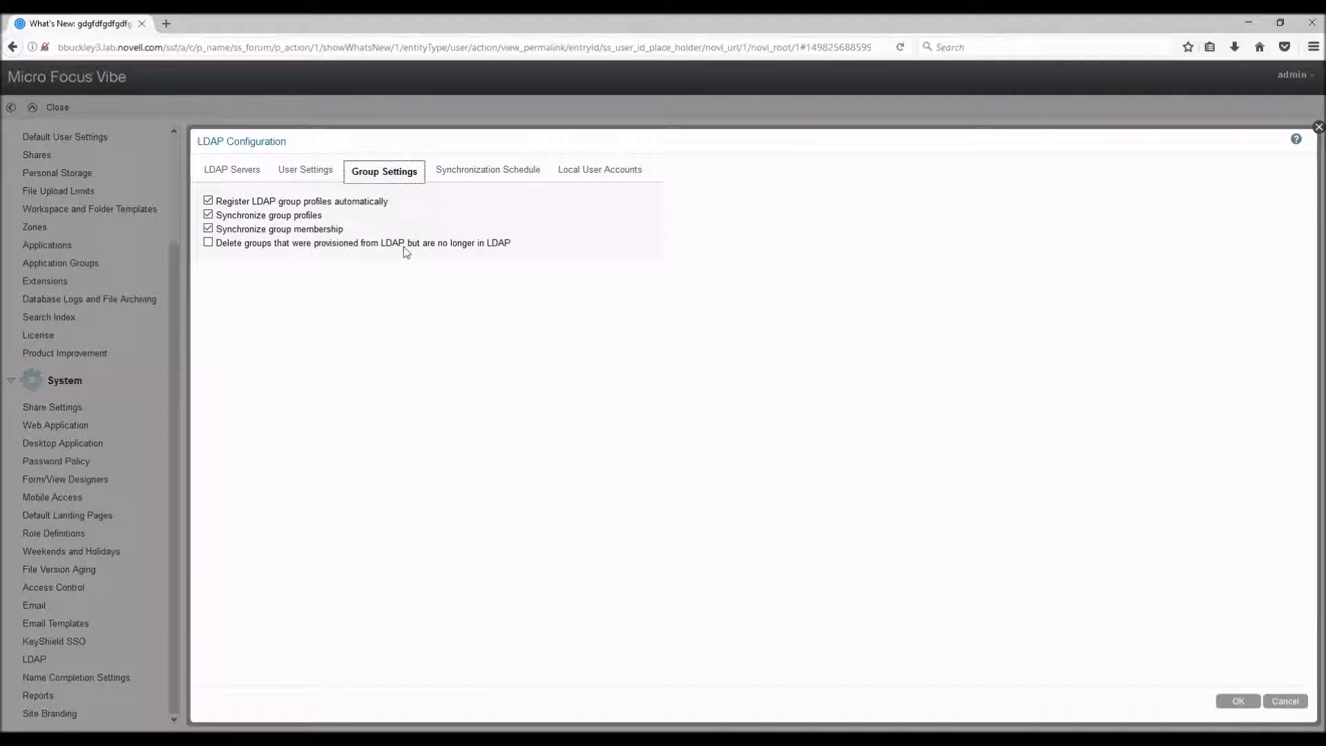
click(475, 173)
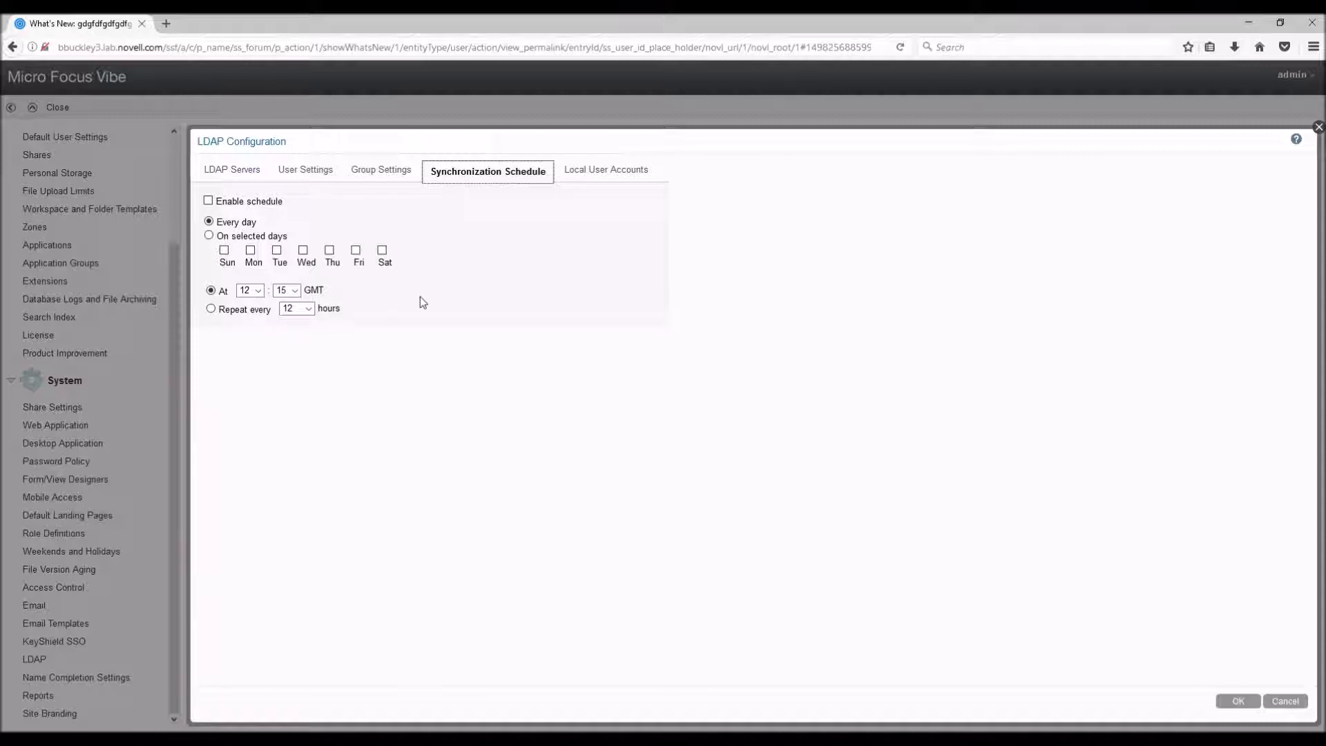
click(613, 173)
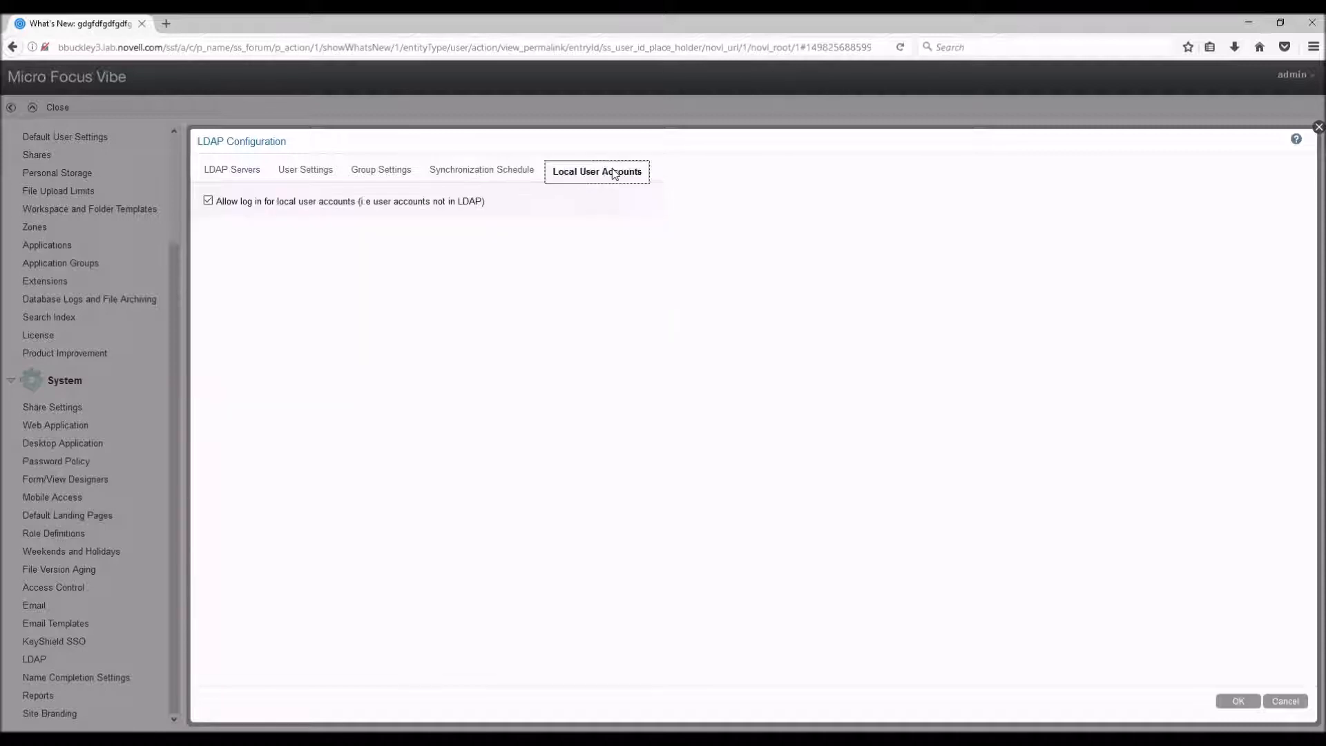